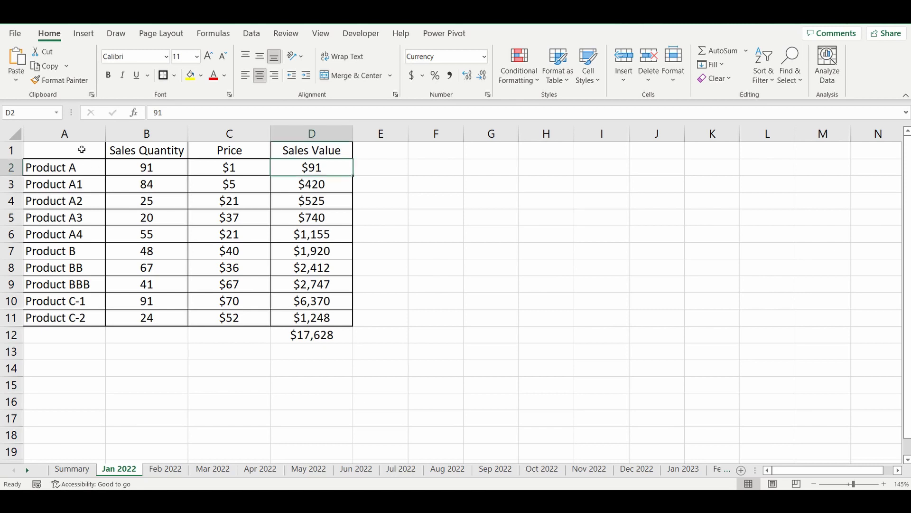
Look over the Summary, 2022 and 2023 month tabs, ending on the Jan 2022 sheet
left_click(165, 468)
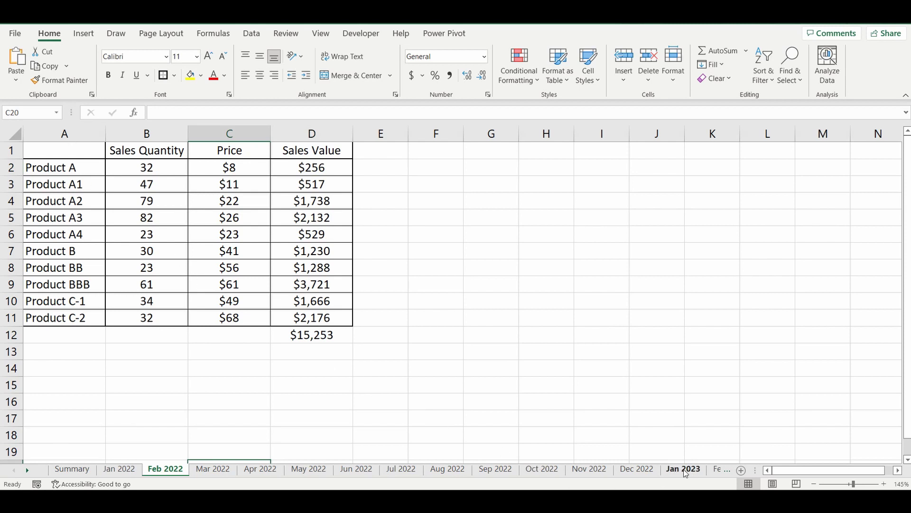
left_click(685, 469)
left_click(712, 469)
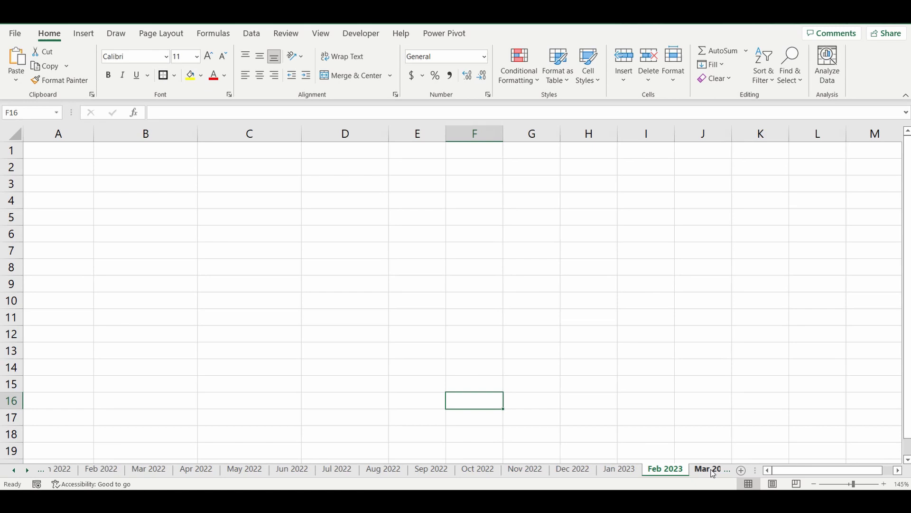
left_click(711, 470)
left_click(589, 469)
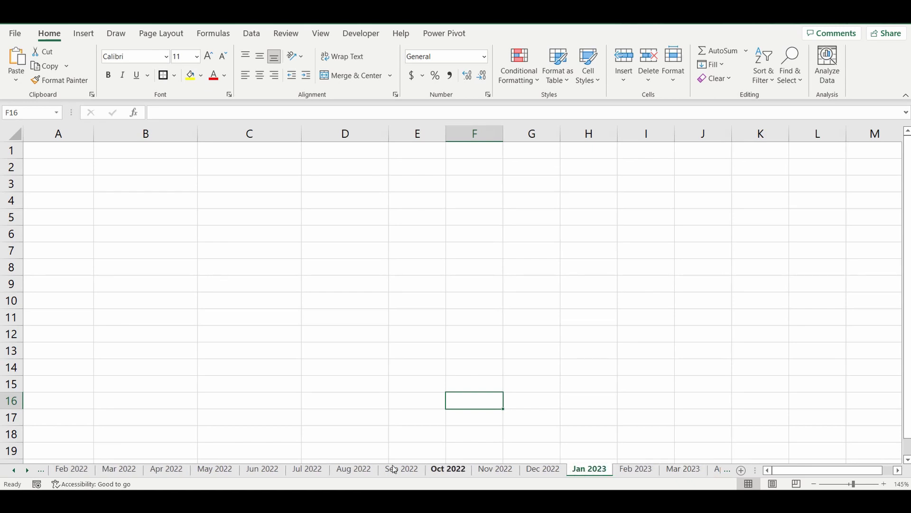
left_click(15, 470)
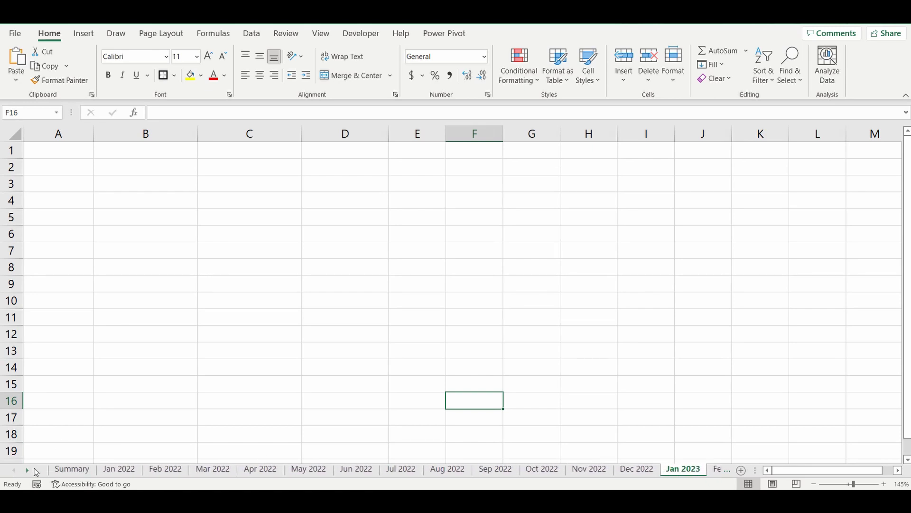
left_click(124, 472)
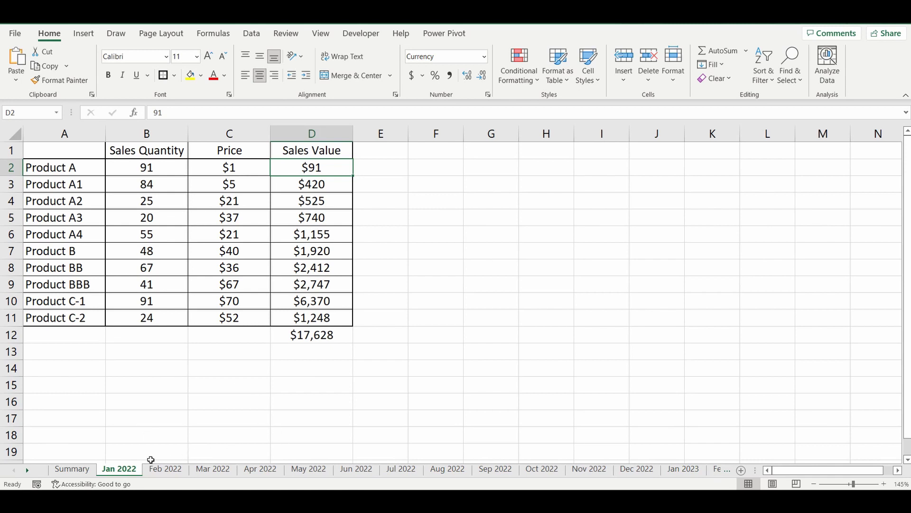
left_click(77, 469)
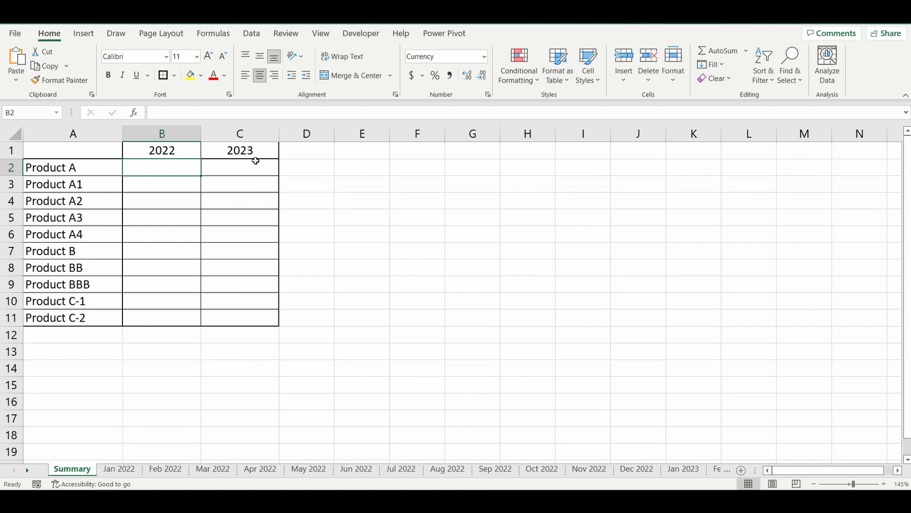
left_click(128, 468)
left_click(165, 469)
left_click(204, 469)
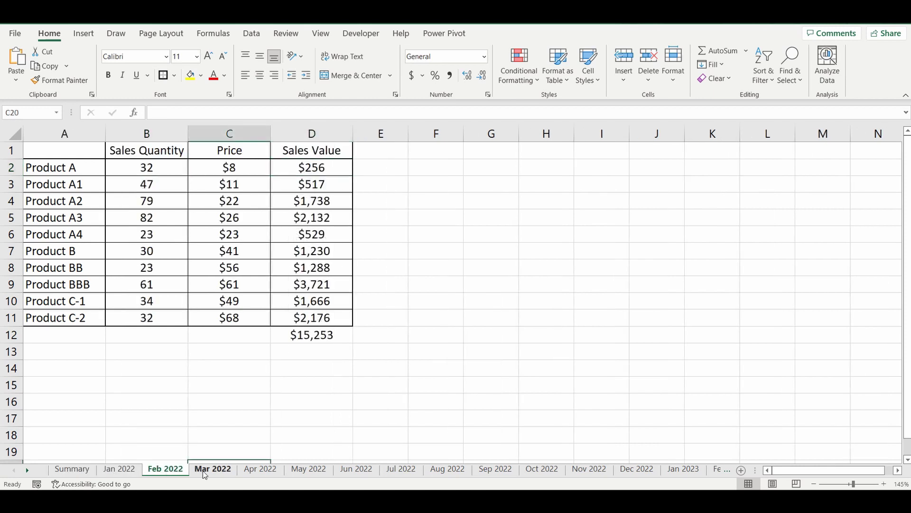
left_click(260, 468)
left_click(309, 469)
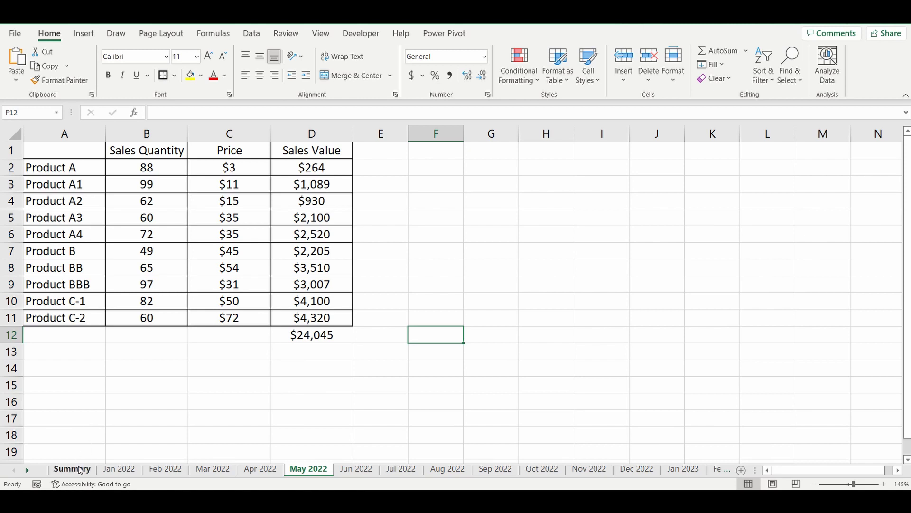
left_click(78, 471)
left_click(119, 469)
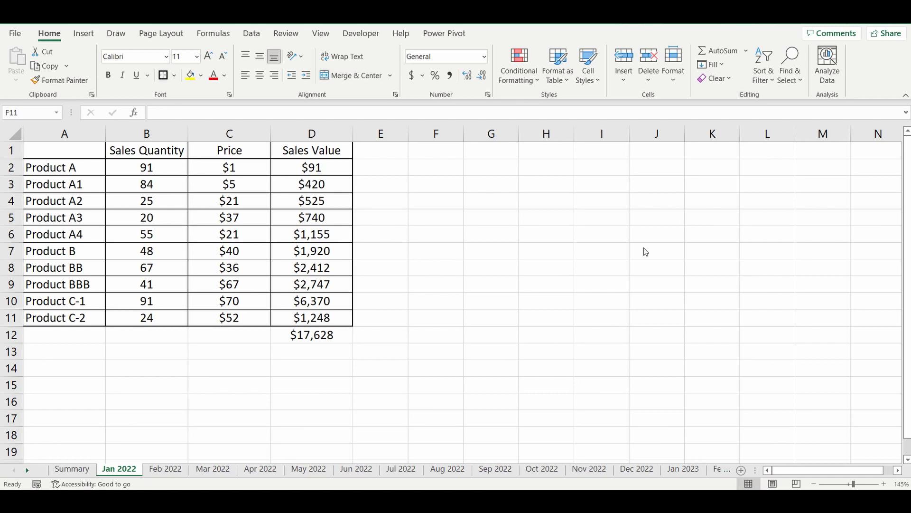
Copy the Jan 2022 sales table A1:D12 and paste it at A1 on the Jan 2023 sheet
left_click_drag(49, 153, 335, 334)
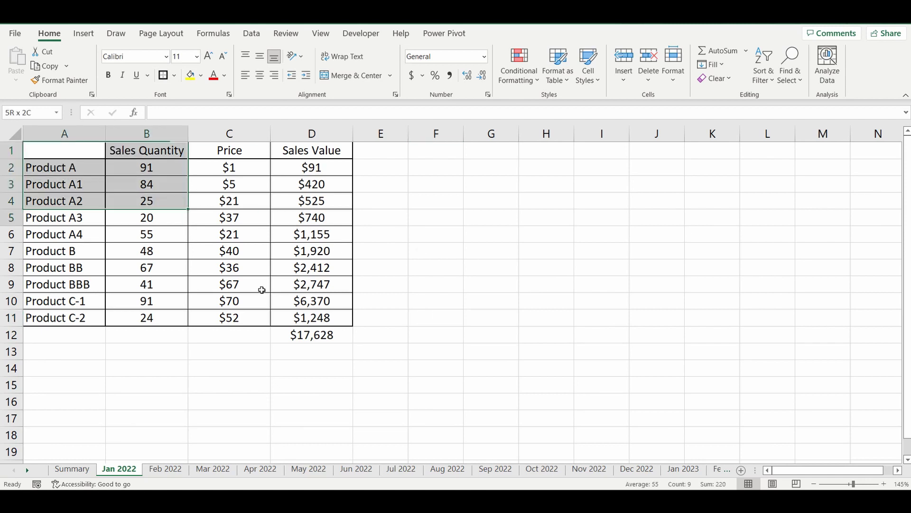
right_click(296, 302)
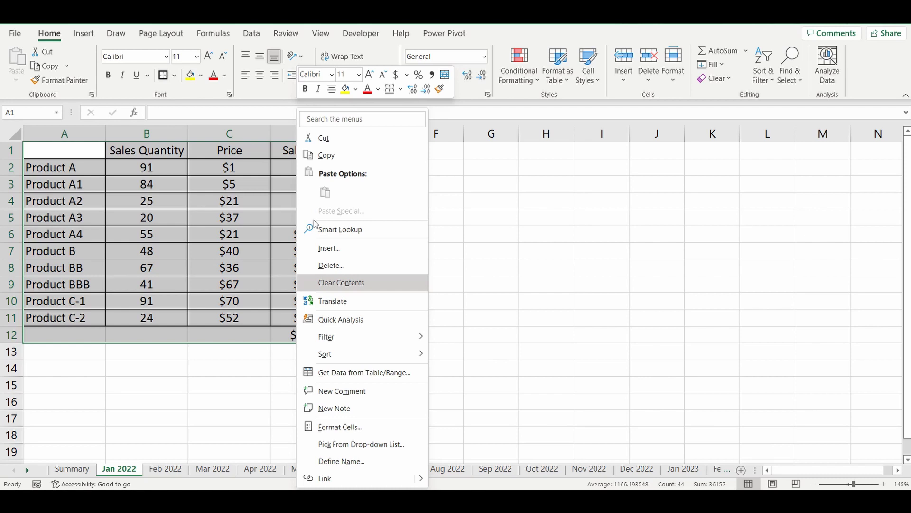
left_click(326, 155)
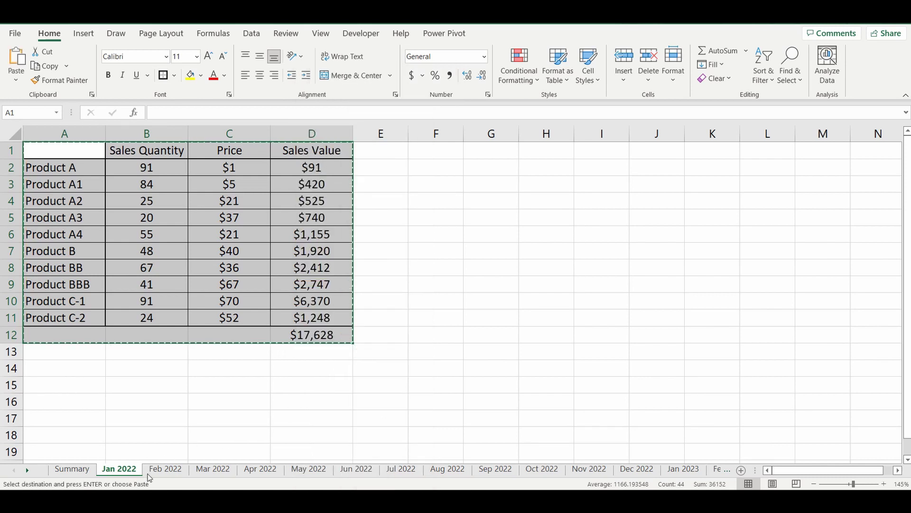
left_click(637, 469)
left_click(677, 471)
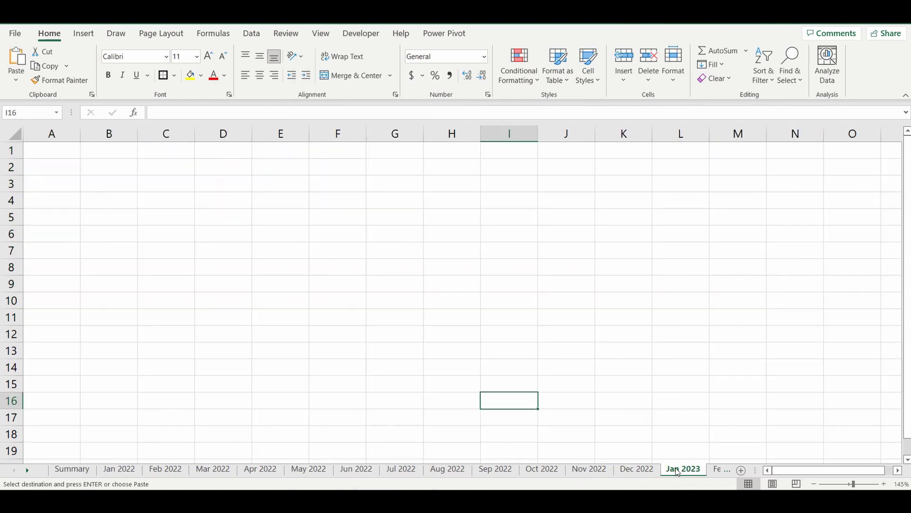
left_click(50, 151)
right_click(50, 150)
left_click(80, 212)
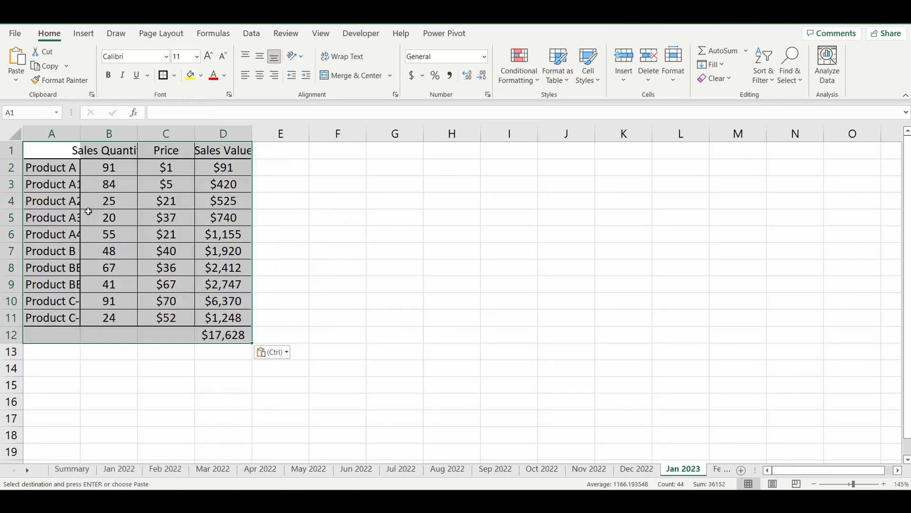
Autofit column A for product names and clear the quantity, price and value cells B2:D11
left_click(408, 234)
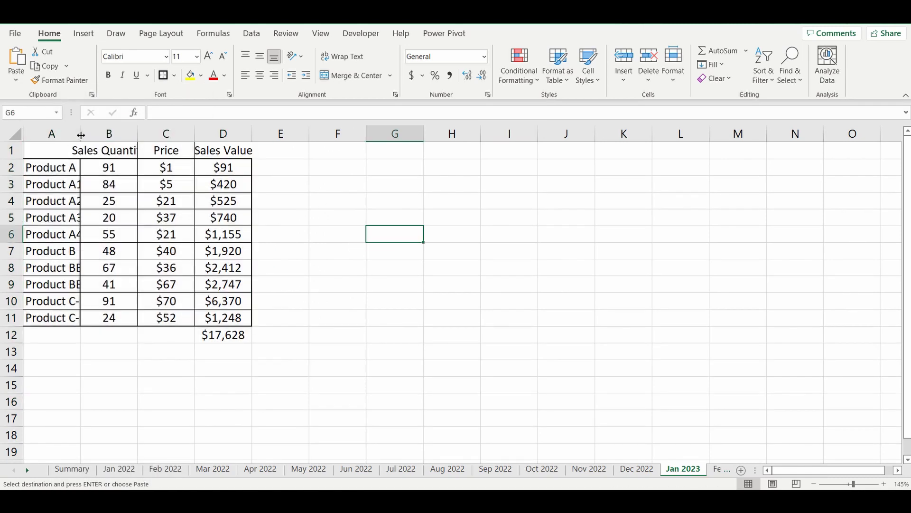
double_click(80, 135)
left_click_drag(152, 170, 259, 321)
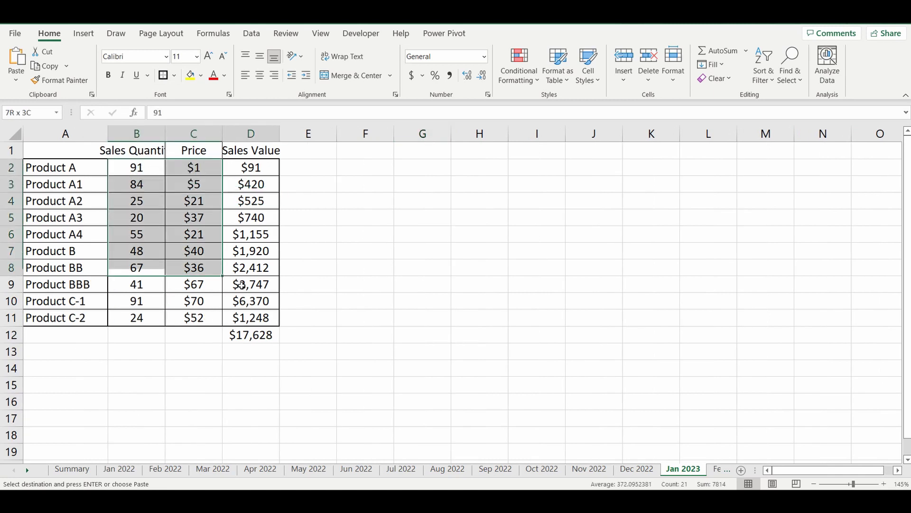
key("Delete")
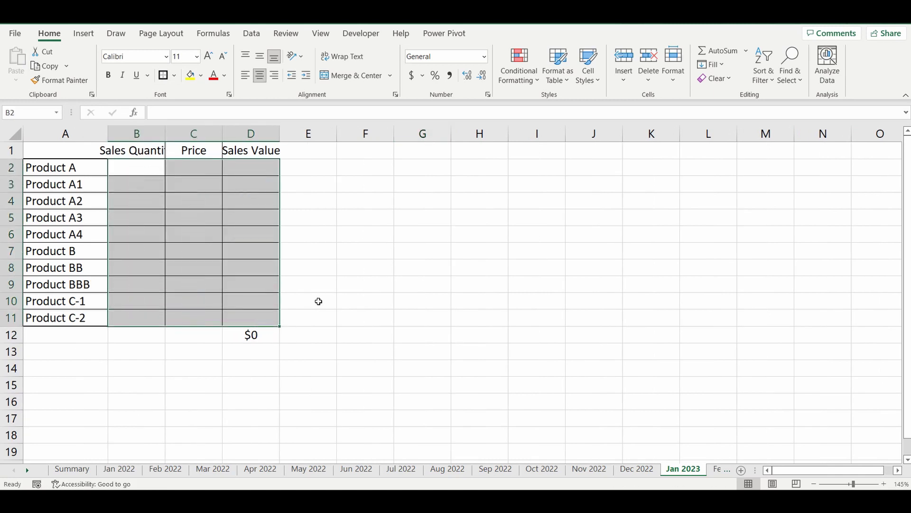
Check the still-empty Feb and Mar 2023 sheets, then scroll the tab bar back toward Jan 2022
left_click(347, 289)
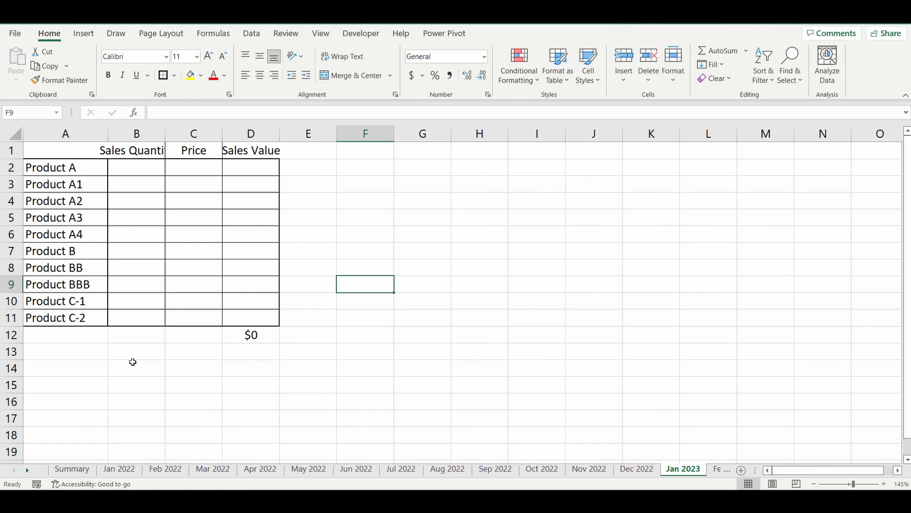
left_click(716, 472)
left_click(714, 472)
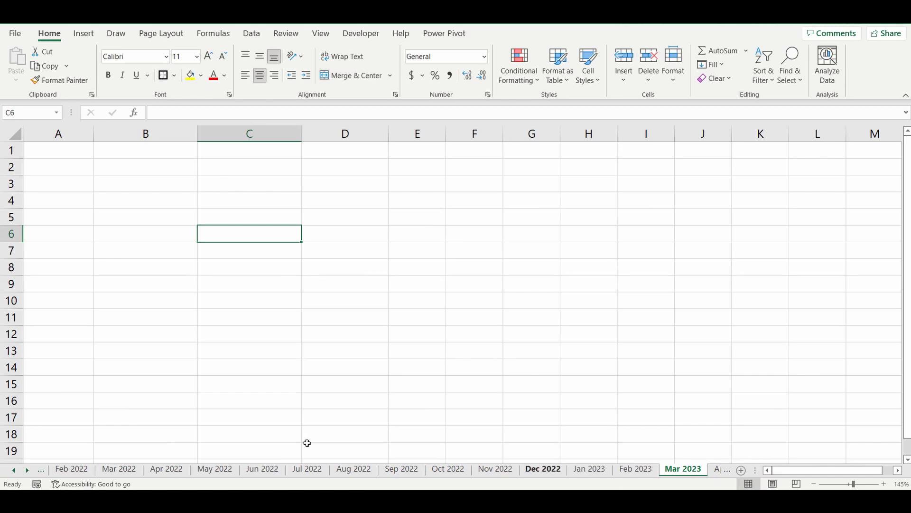
left_click(15, 470)
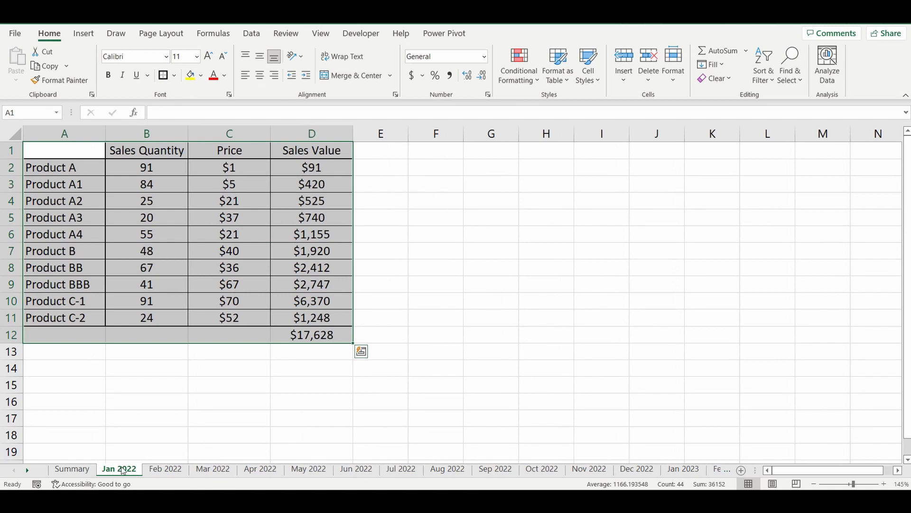
Copy the selected Jan 2022 sales table and move to the Feb 2023 sheet
right_click(162, 221)
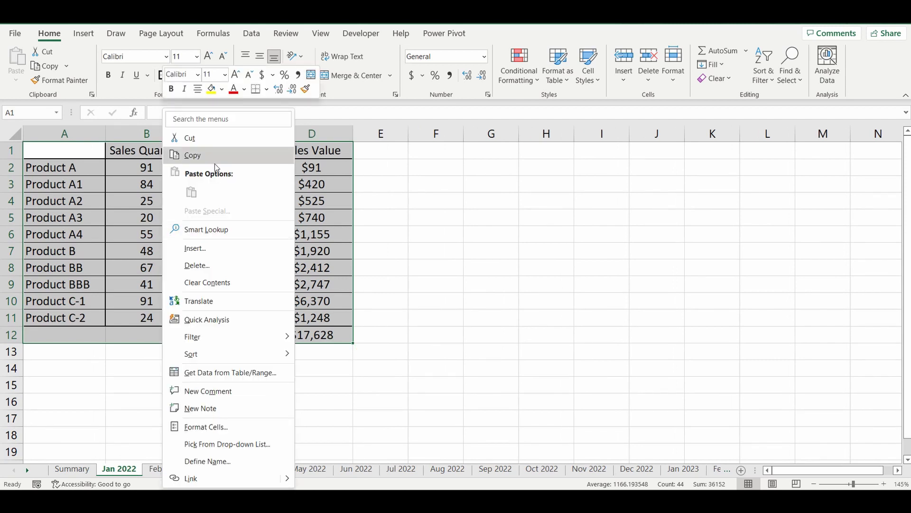
left_click(215, 160)
left_click(28, 471)
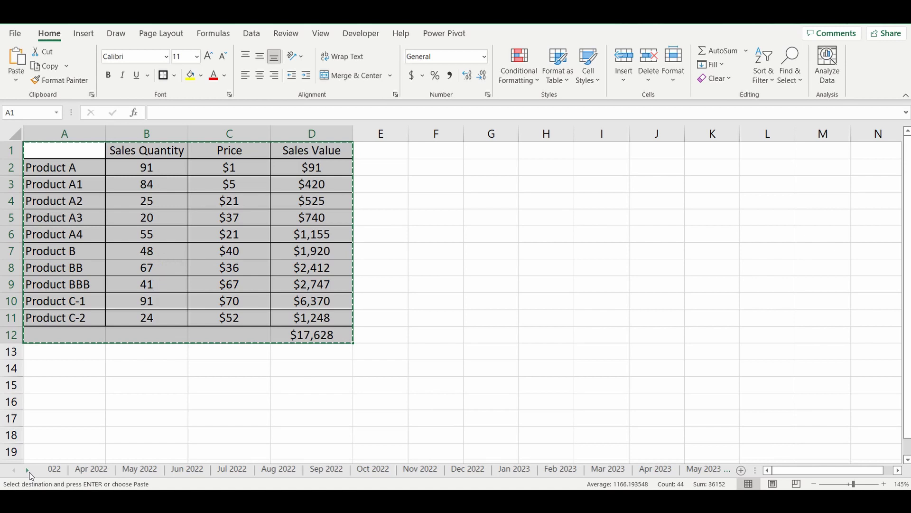
left_click(28, 470)
left_click(27, 471)
left_click(494, 469)
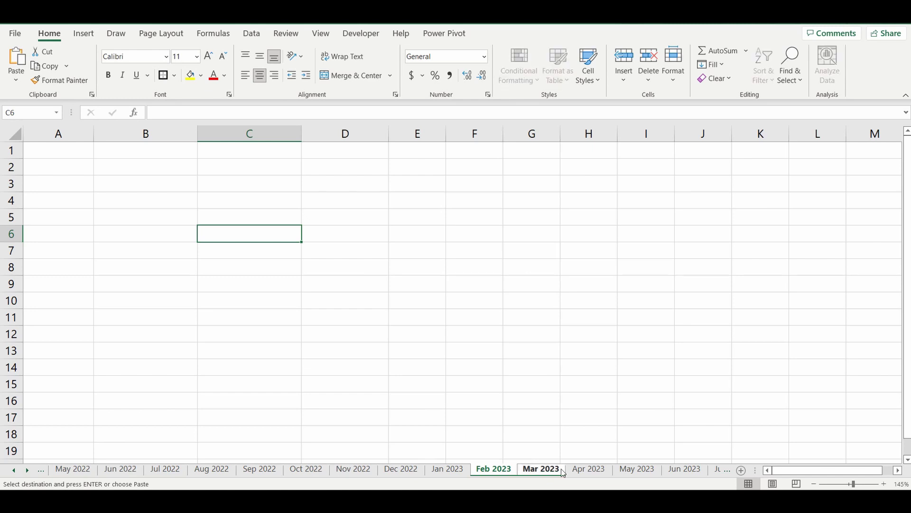
Extend the sheet group from Feb 2023 through Dec 2023
left_click(588, 469, "ctrl")
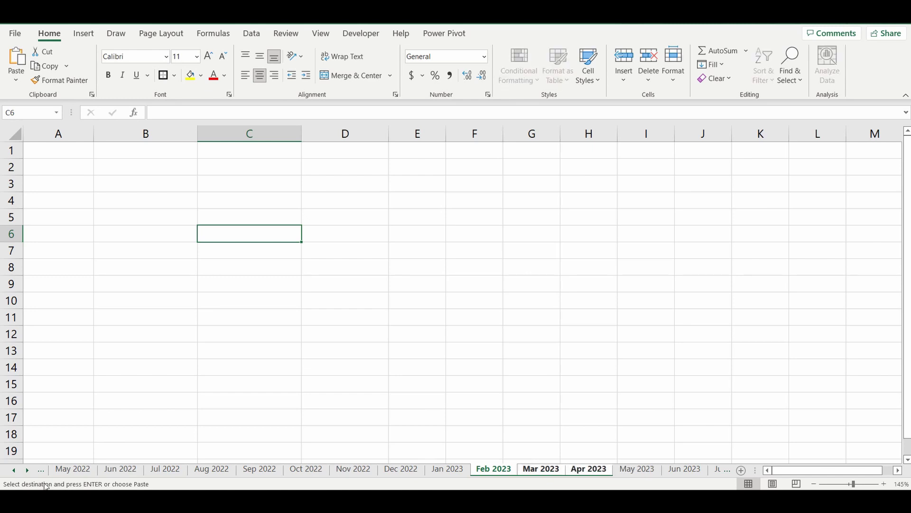
left_click(28, 470)
left_click(27, 471)
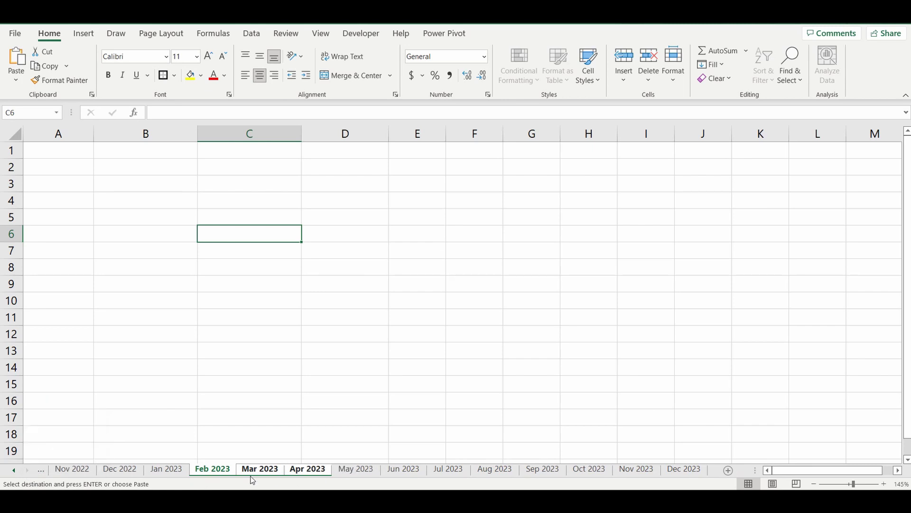
left_click(683, 470, "shift")
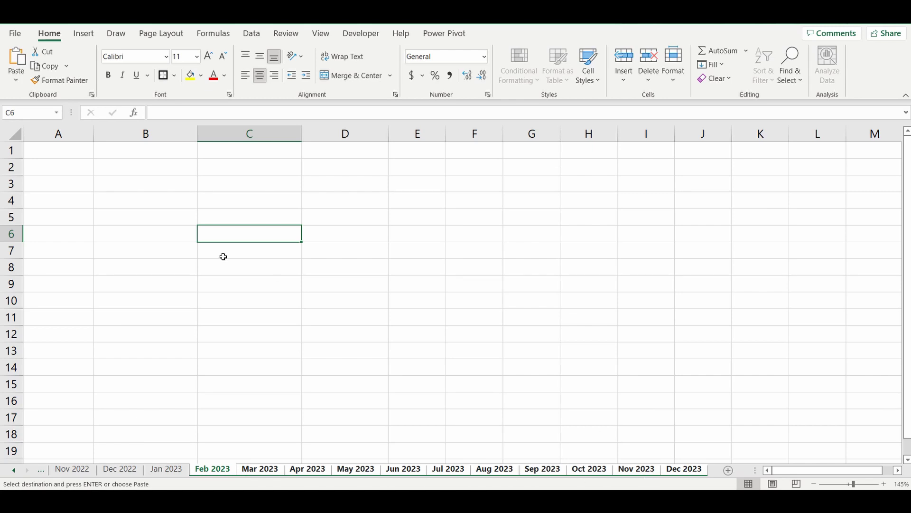
Paste the table at A1 across the grouped 2023 sheets and clear the B2:D11 figures
right_click(43, 151)
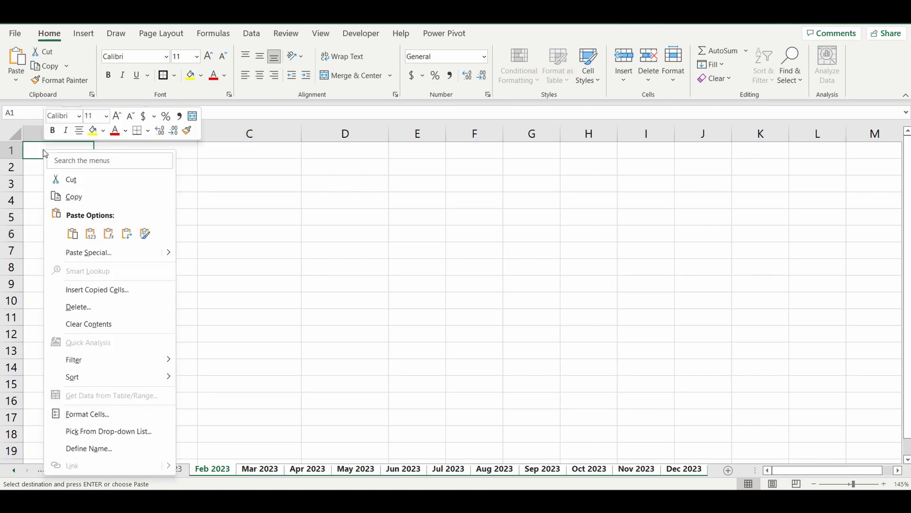
left_click(72, 233)
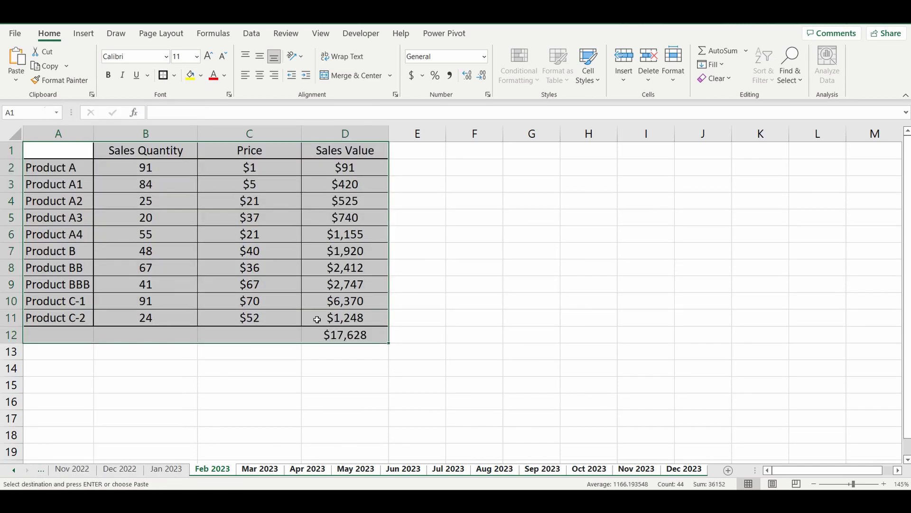
left_click_drag(118, 167, 330, 320)
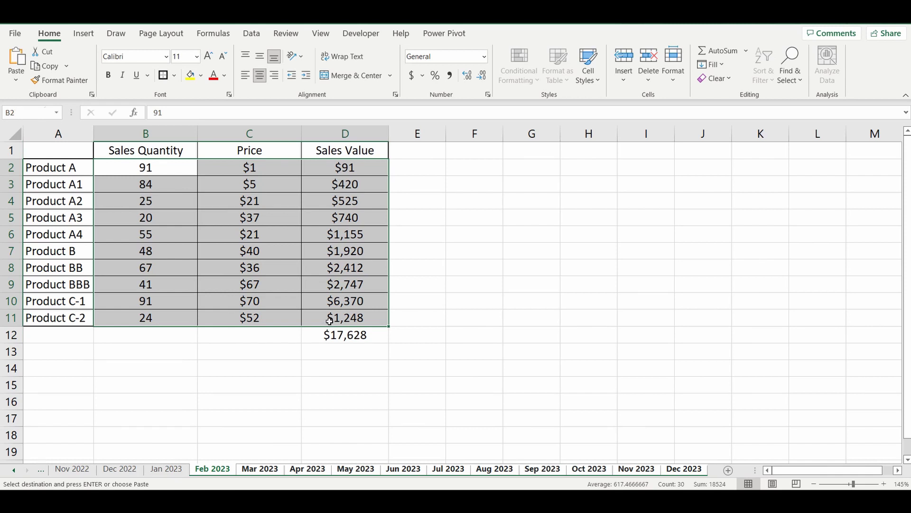
key("Delete")
left_click(258, 395)
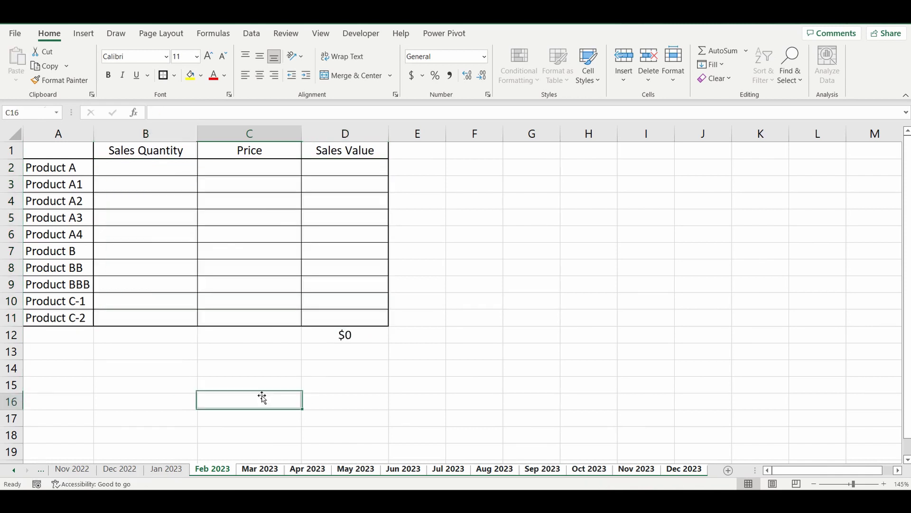
Flip through Jan, Feb, Mar and Apr 2023 to confirm each holds the emptied table
left_click(161, 470)
left_click(207, 472)
left_click(259, 469)
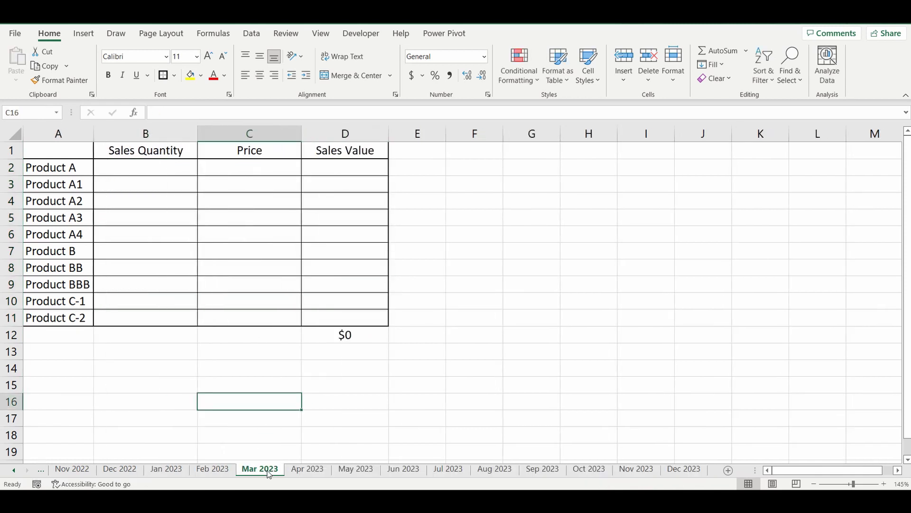
left_click(311, 471)
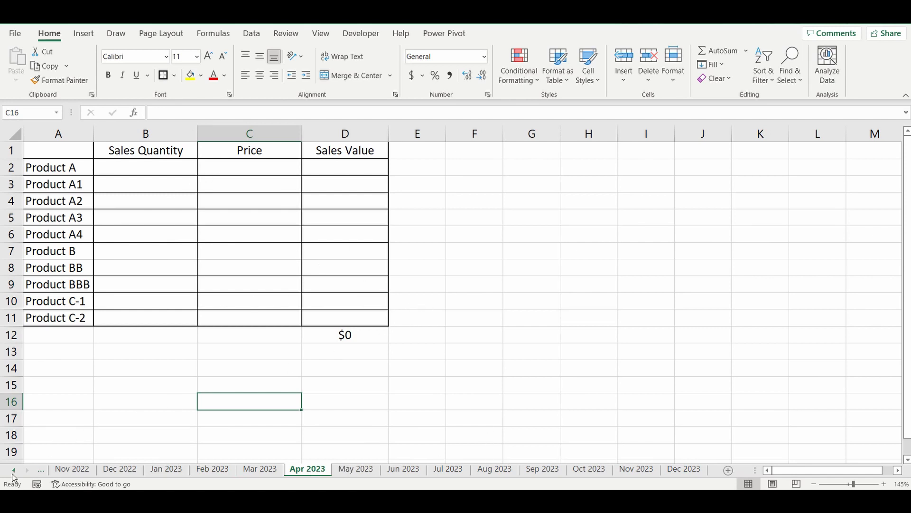
Scroll the tab bar left until the Summary sheet comes into view
left_click(13, 470)
left_click(12, 470)
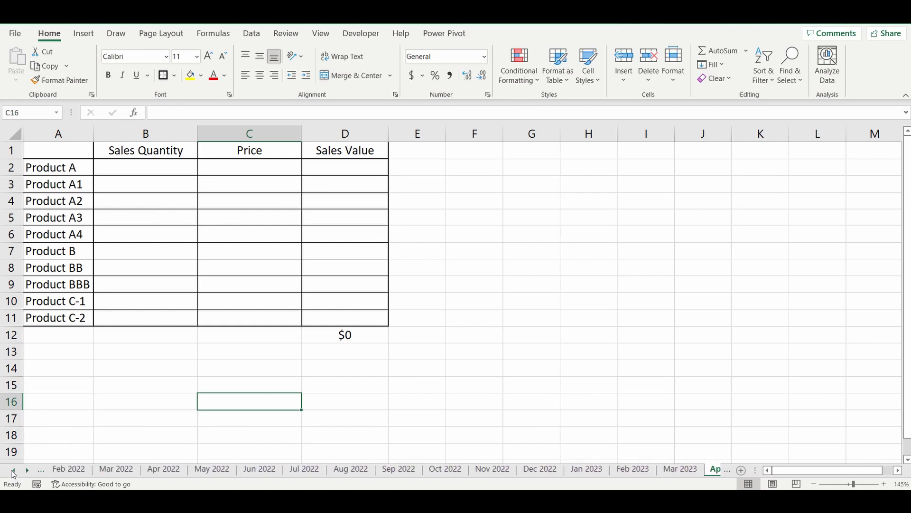
left_click(12, 471)
left_click(12, 469)
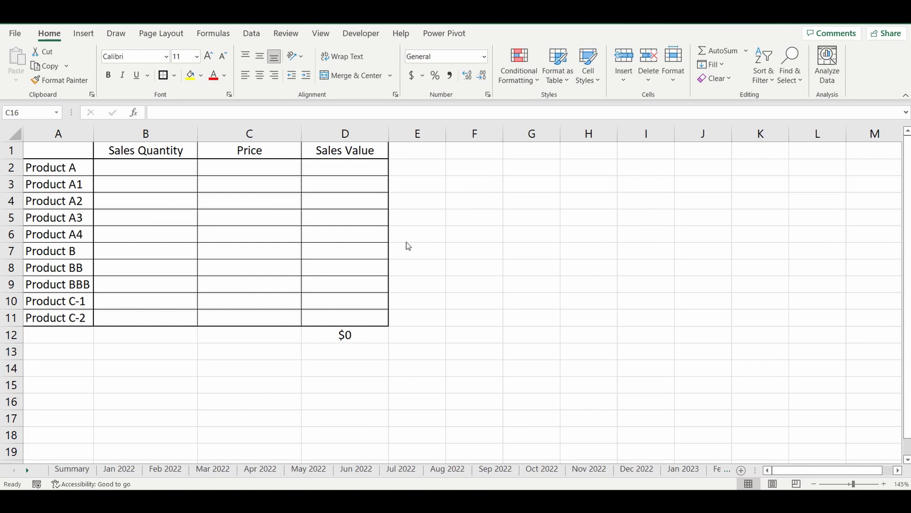
left_click(73, 469)
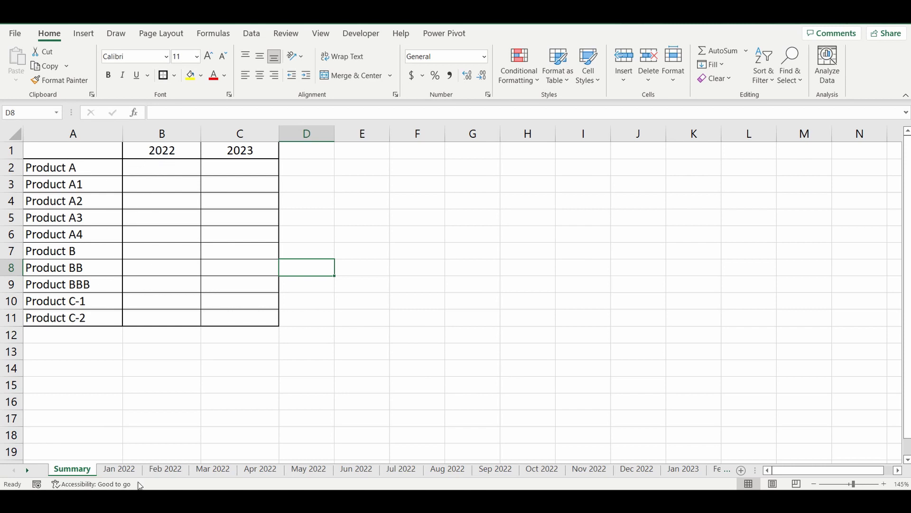
left_click(119, 469)
left_click(157, 471)
left_click(212, 470)
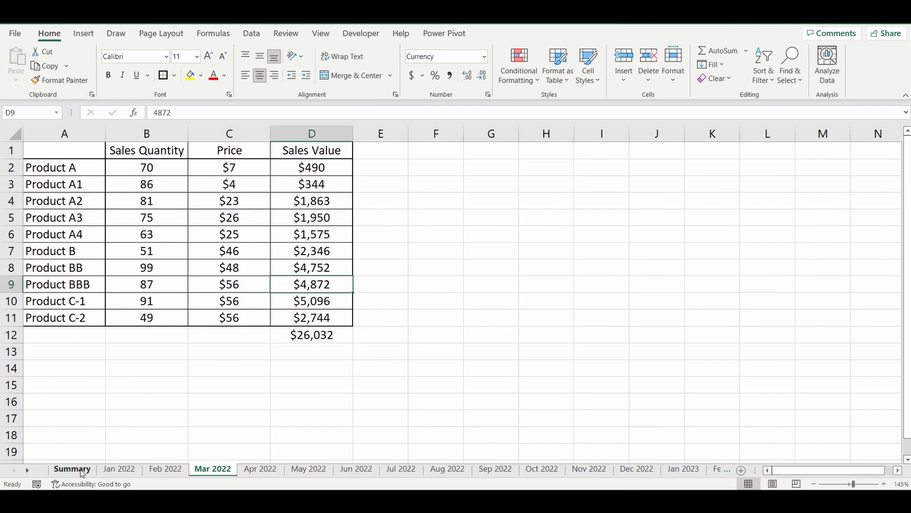
left_click(74, 470)
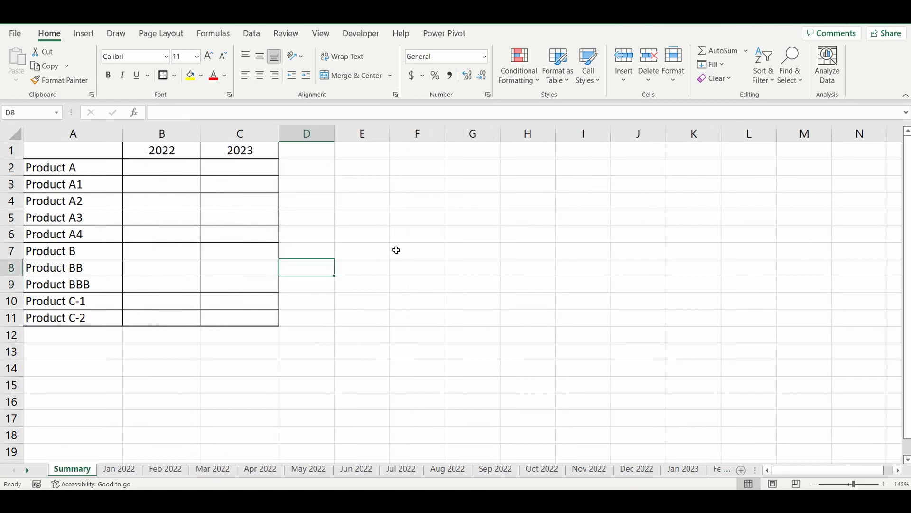
left_click(163, 170)
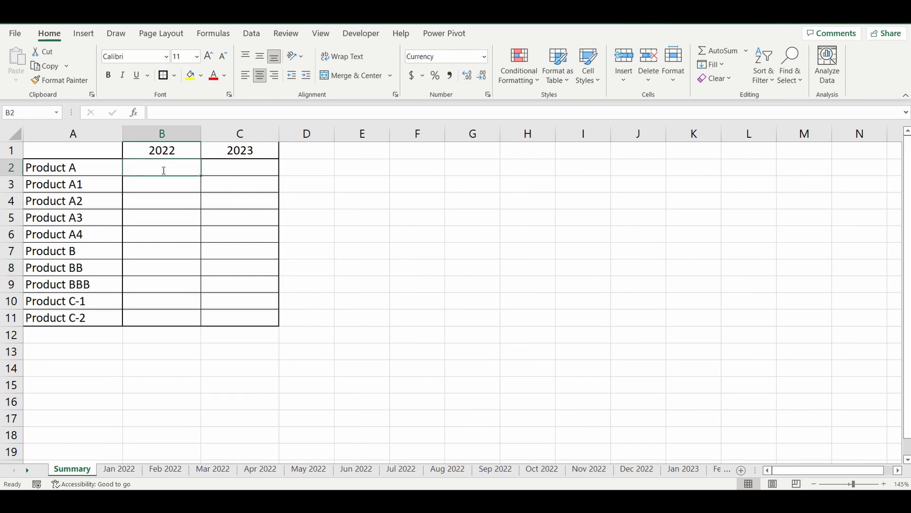
type("=sum")
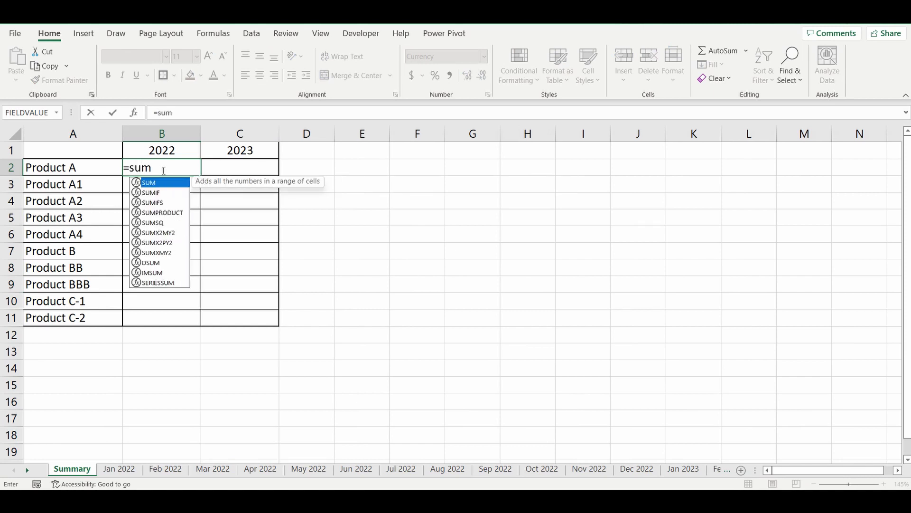
type("(")
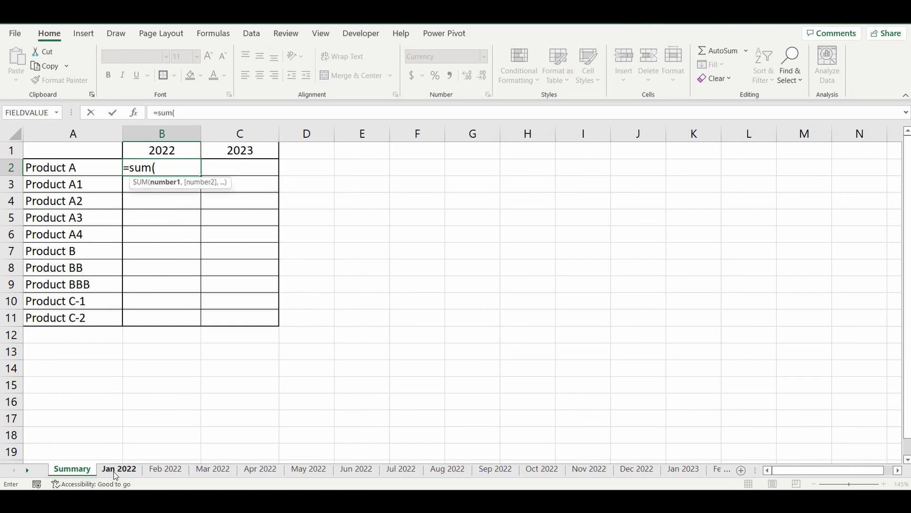
Sum Product A's D2 sales values from Jan, Feb and Mar 2022 into B2, giving $837
left_click(116, 471)
left_click(318, 168)
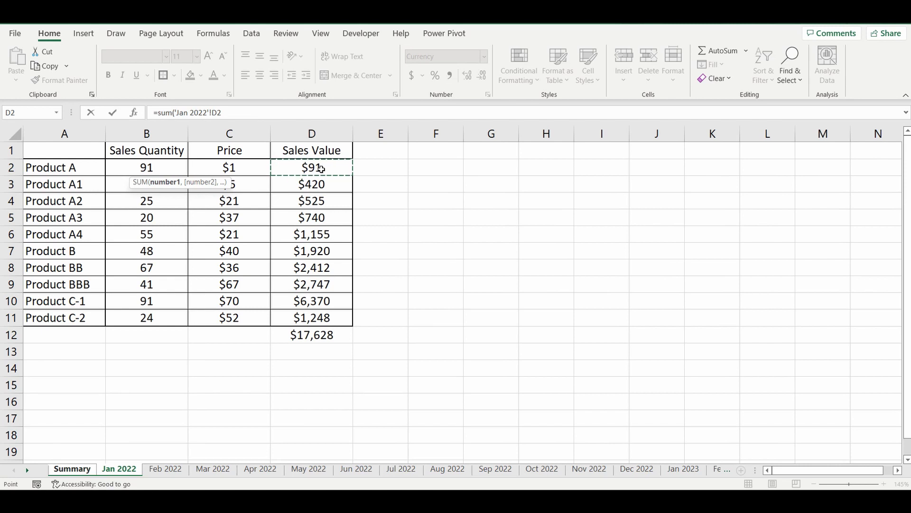
type(",")
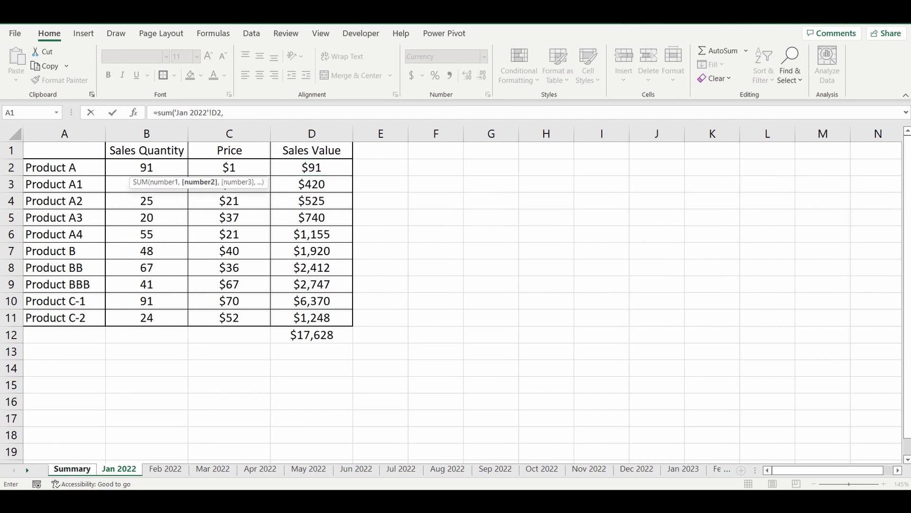
left_click(171, 469)
left_click(311, 171)
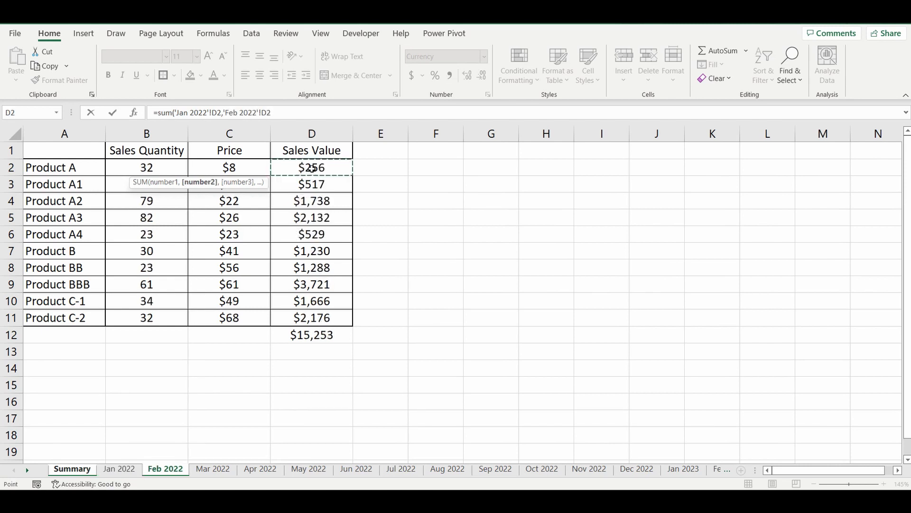
type(",")
left_click(217, 470)
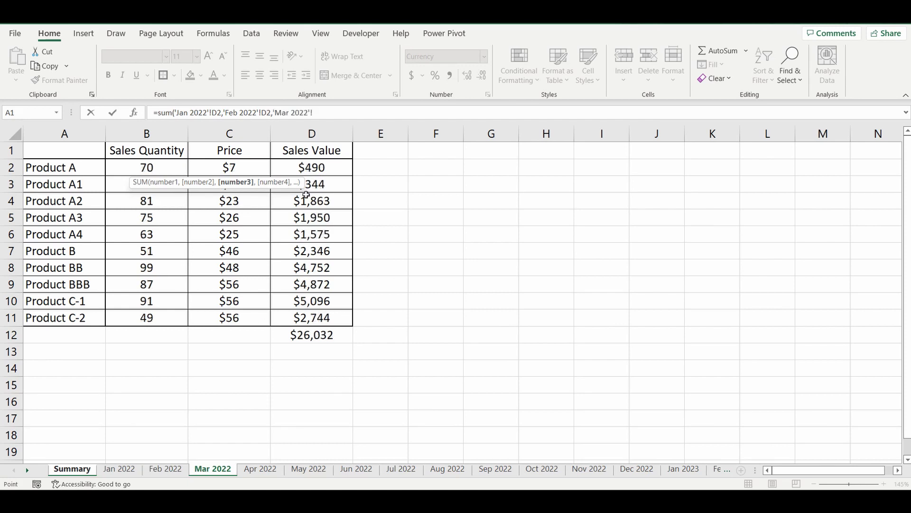
left_click(320, 168)
type(")")
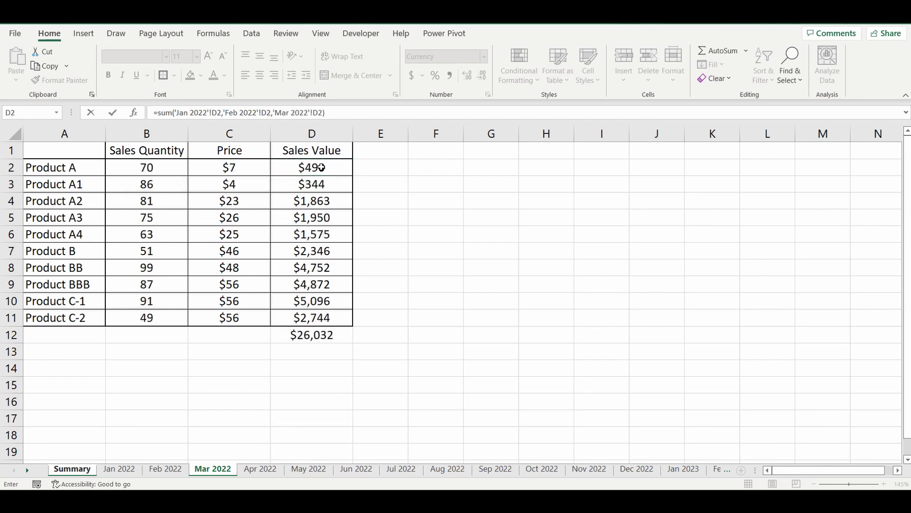
key("Return")
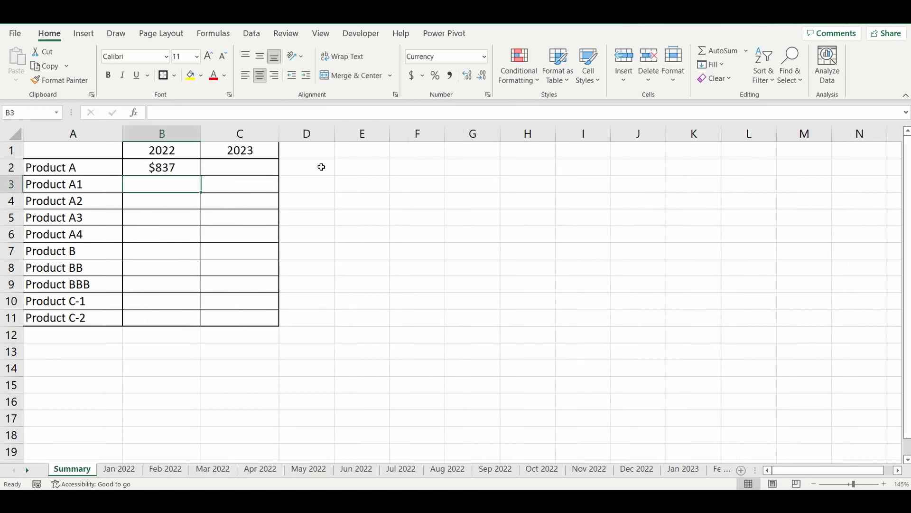
left_click(187, 167)
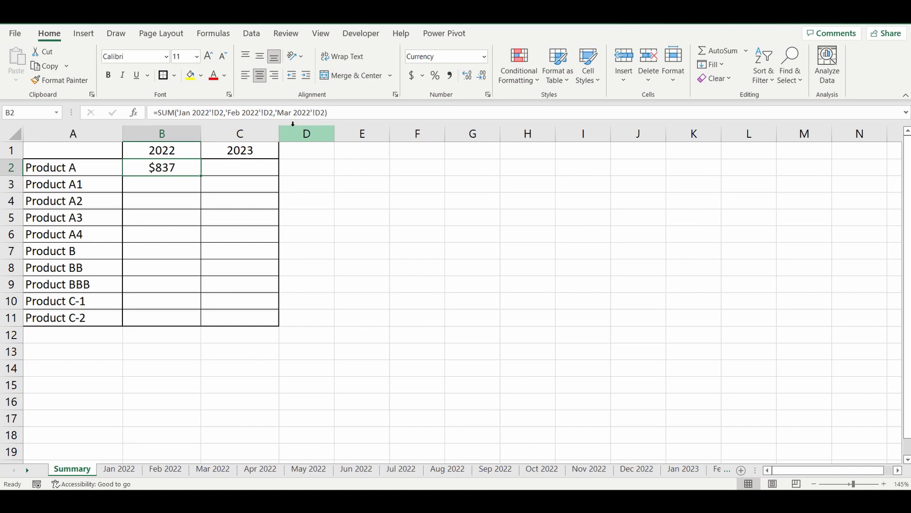
type("=sum(")
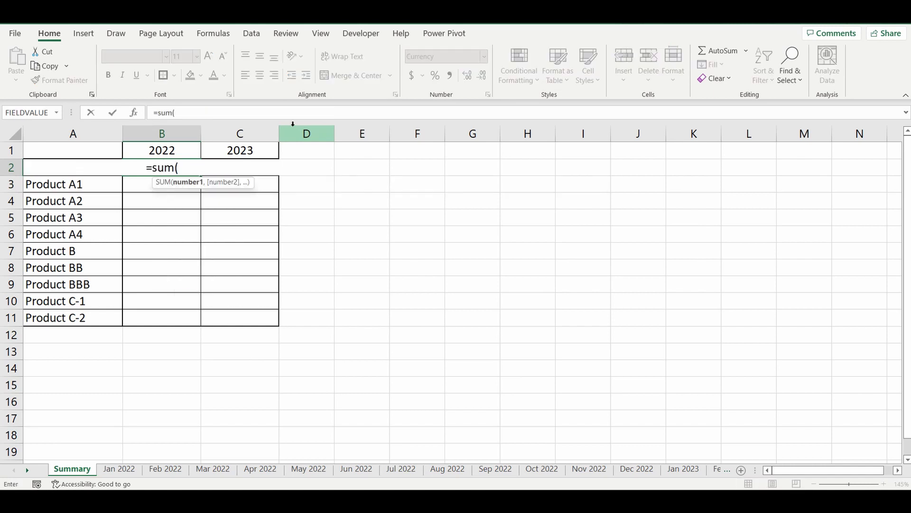
Make B2 a 3D SUM of D2 across Jan 2022 through Dec 2022, giving $3,600
left_click(118, 468)
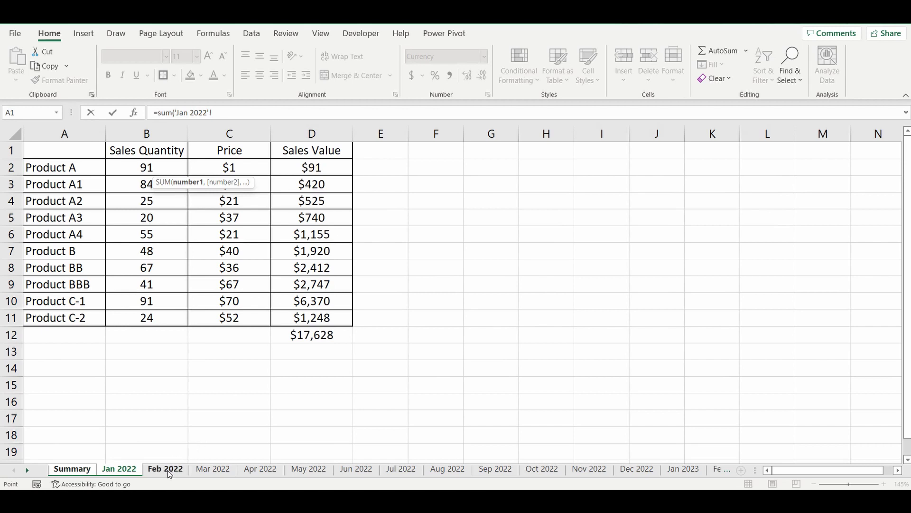
left_click(636, 469, "shift")
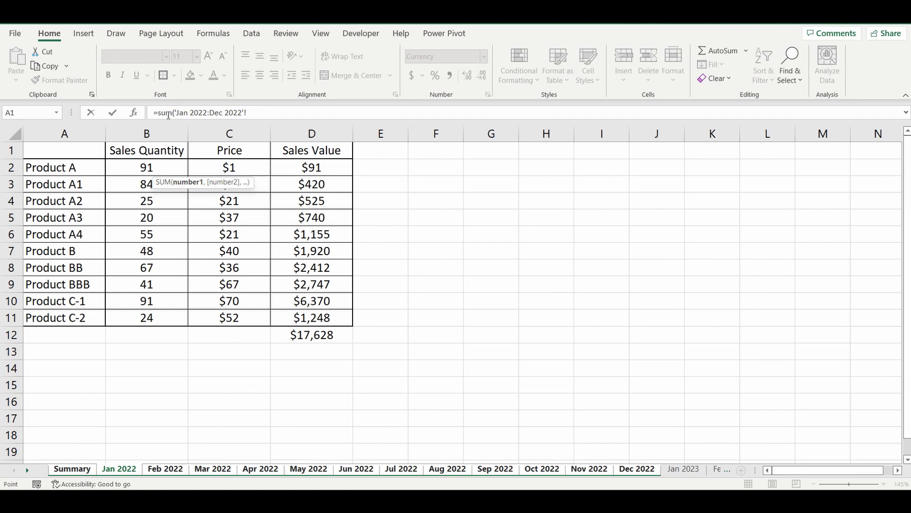
type("'!")
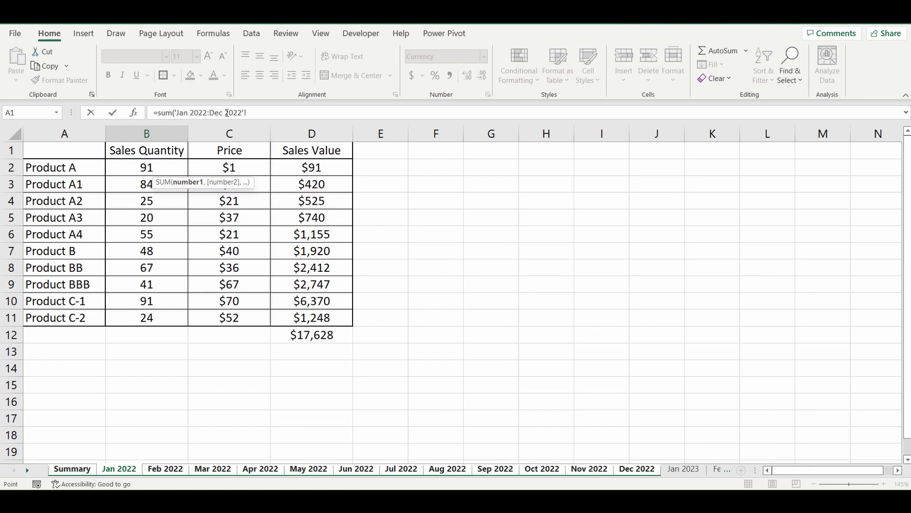
left_click(308, 167)
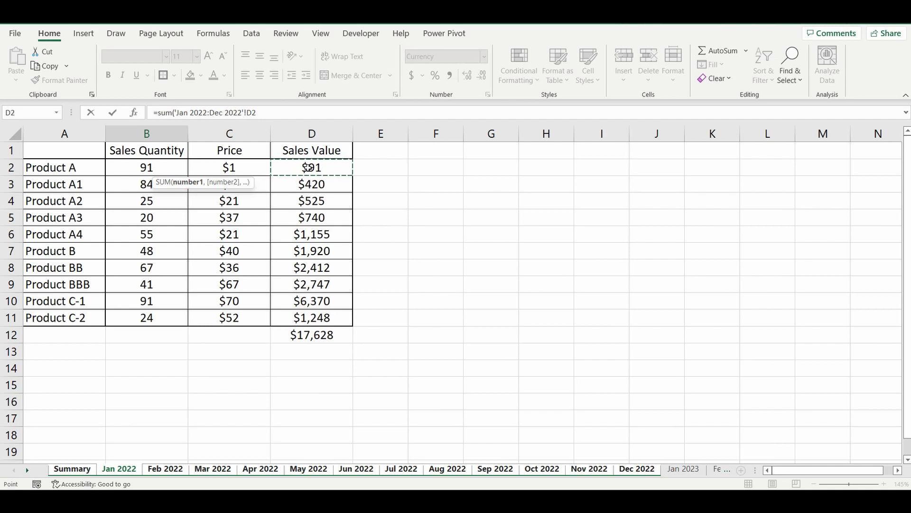
type(")")
key("Return")
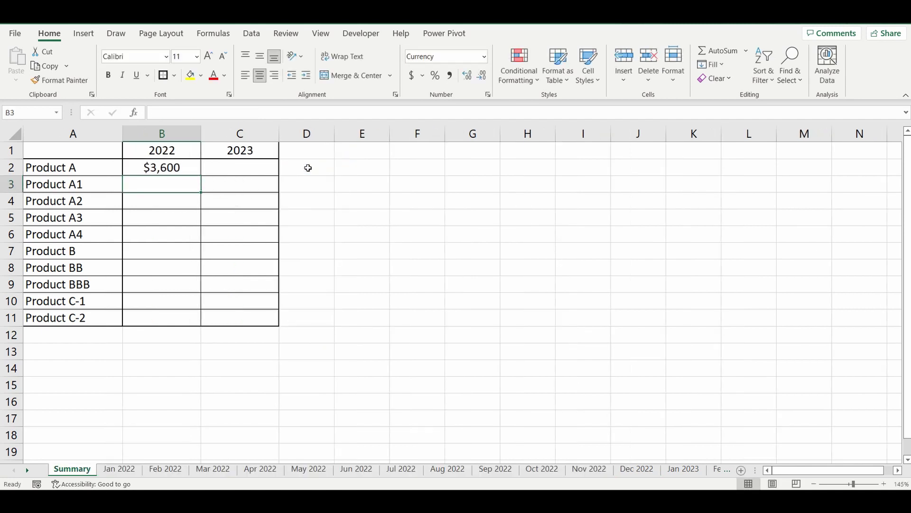
Fill Product A's Jan–Dec 2022 total down B2:B11 so every product has its yearly sum
left_click(171, 167)
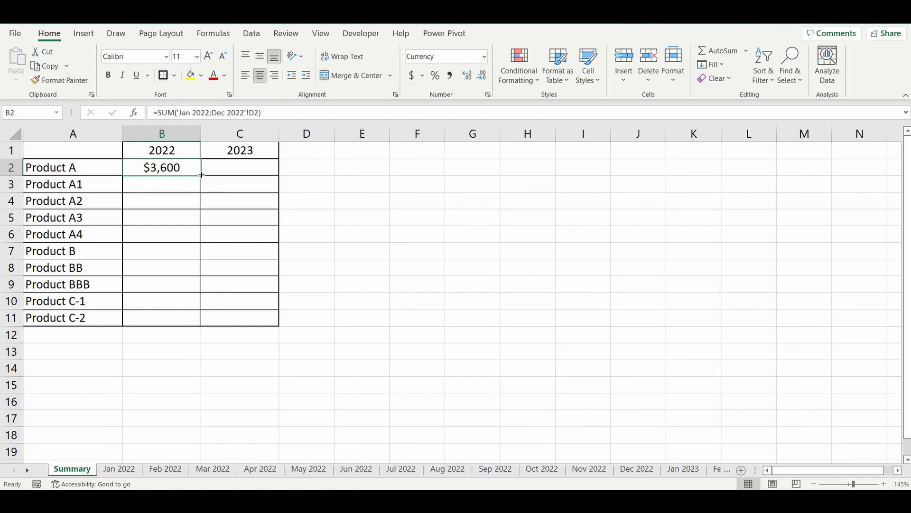
left_click_drag(203, 176, 205, 322)
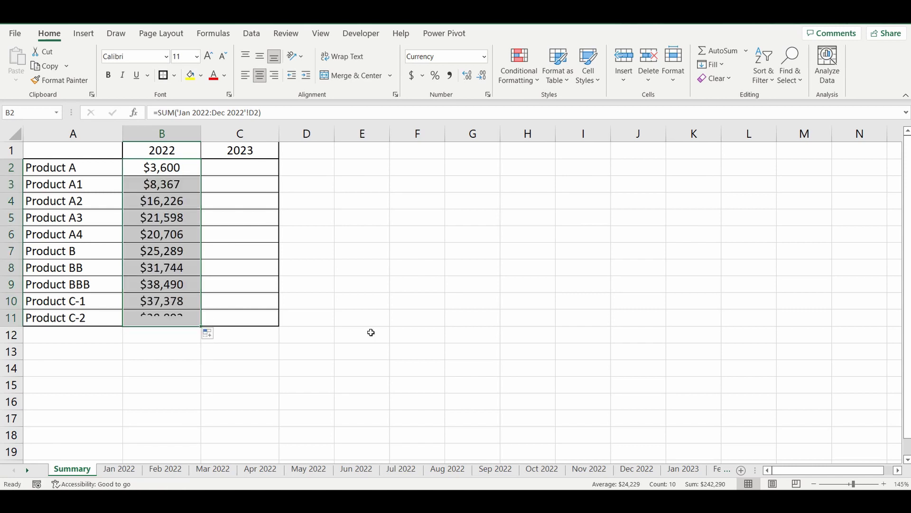
left_click(360, 285)
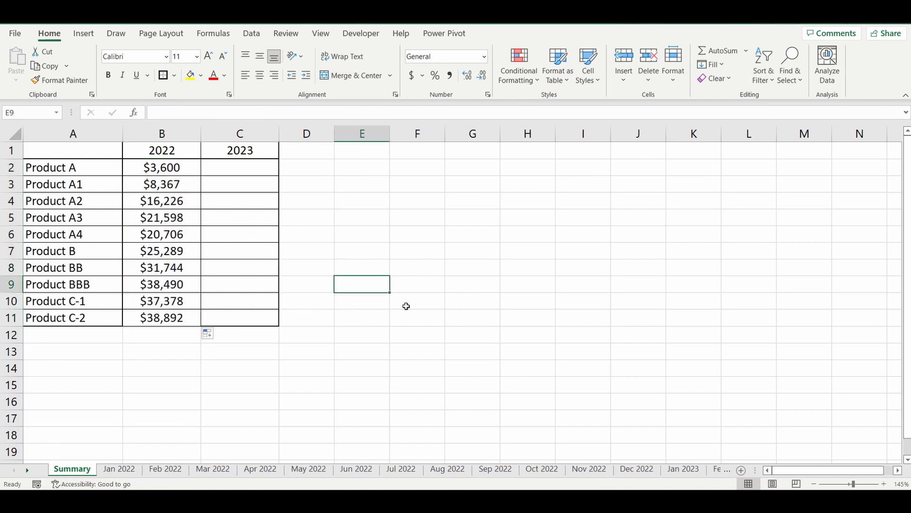